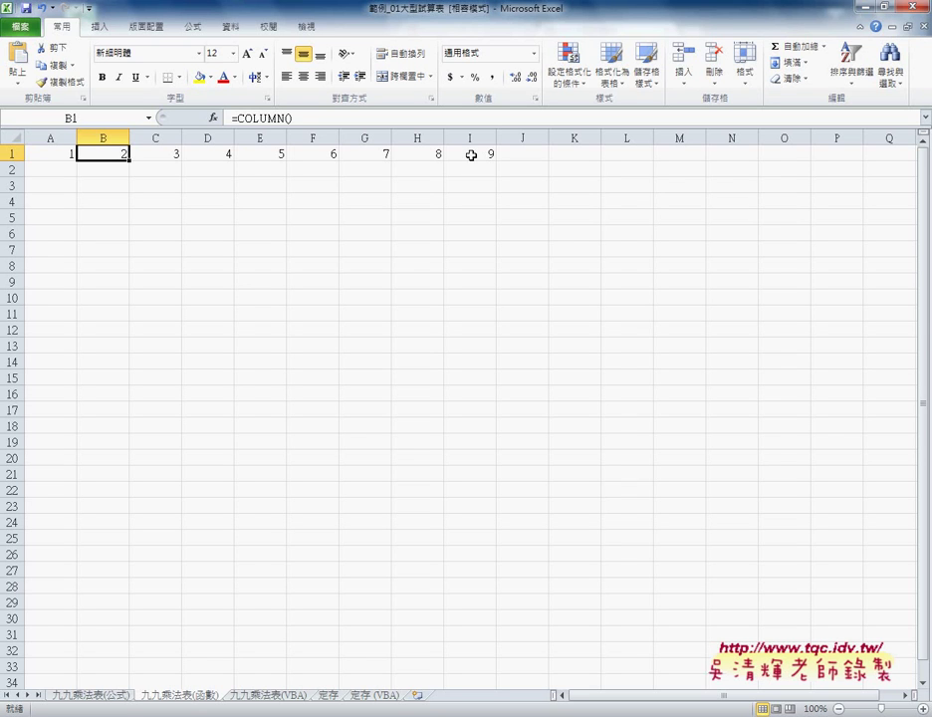
- Extend A1's formula to =COLUMN()&"X"& so a row function can follow
left_click(46, 152)
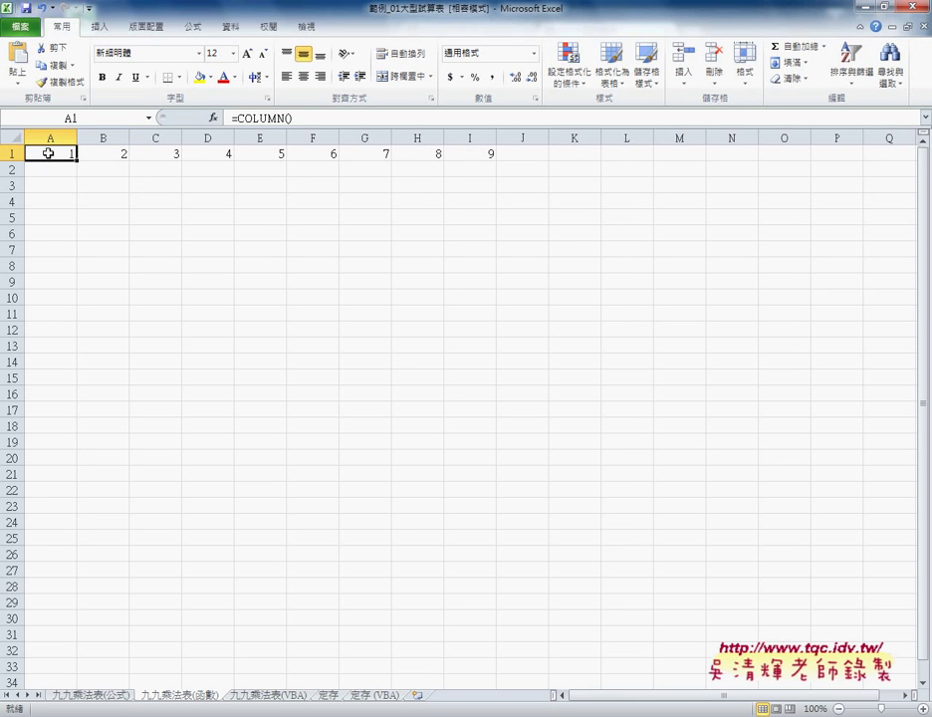
left_click(298, 119)
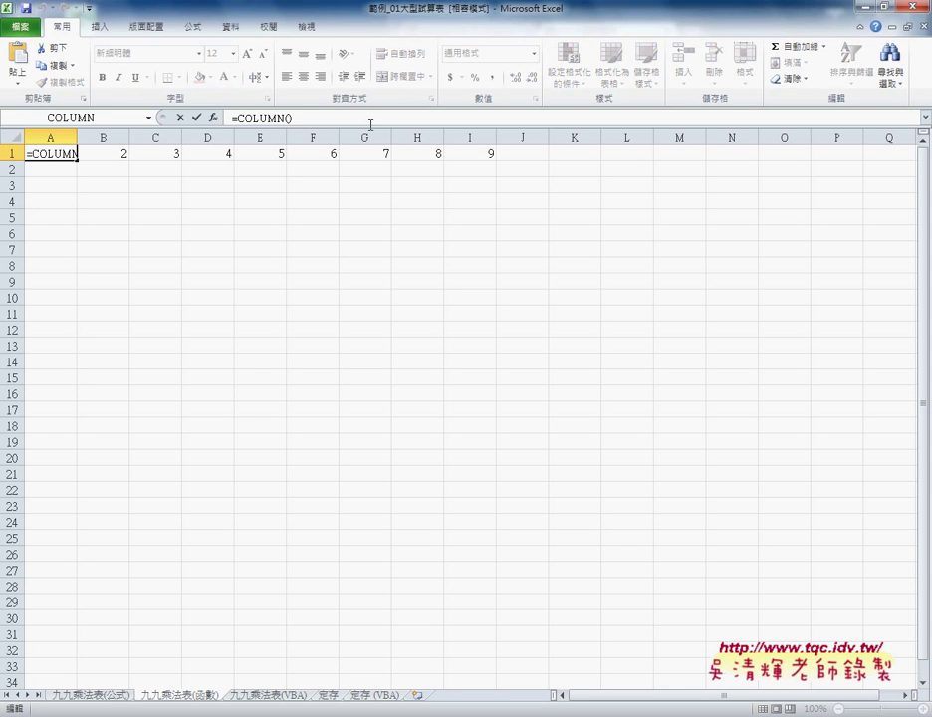
type("&\"")
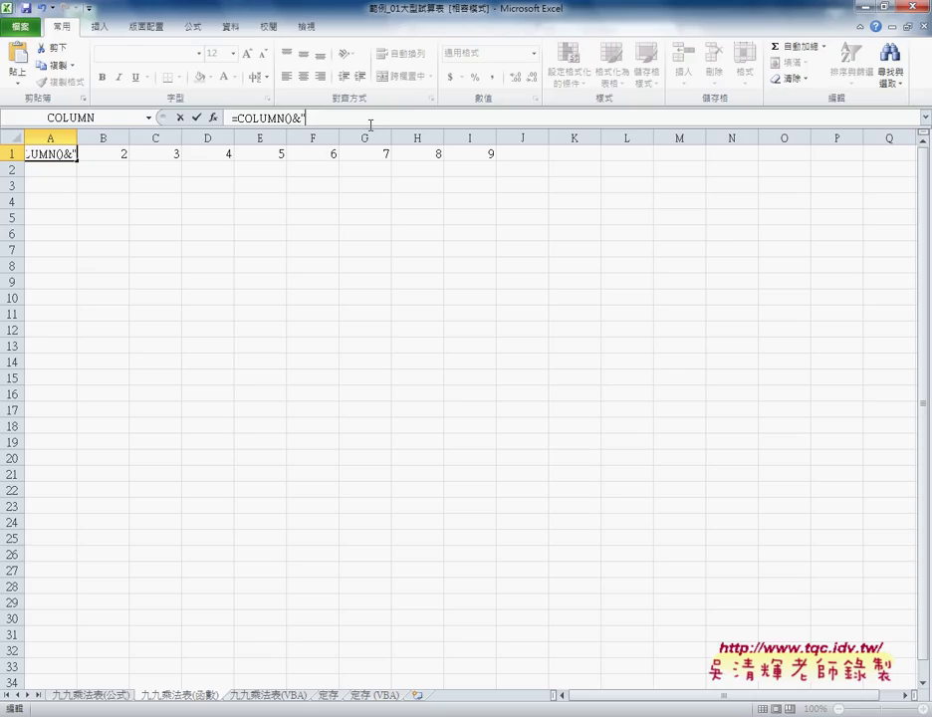
type("X\"")
type("&")
left_click(149, 118)
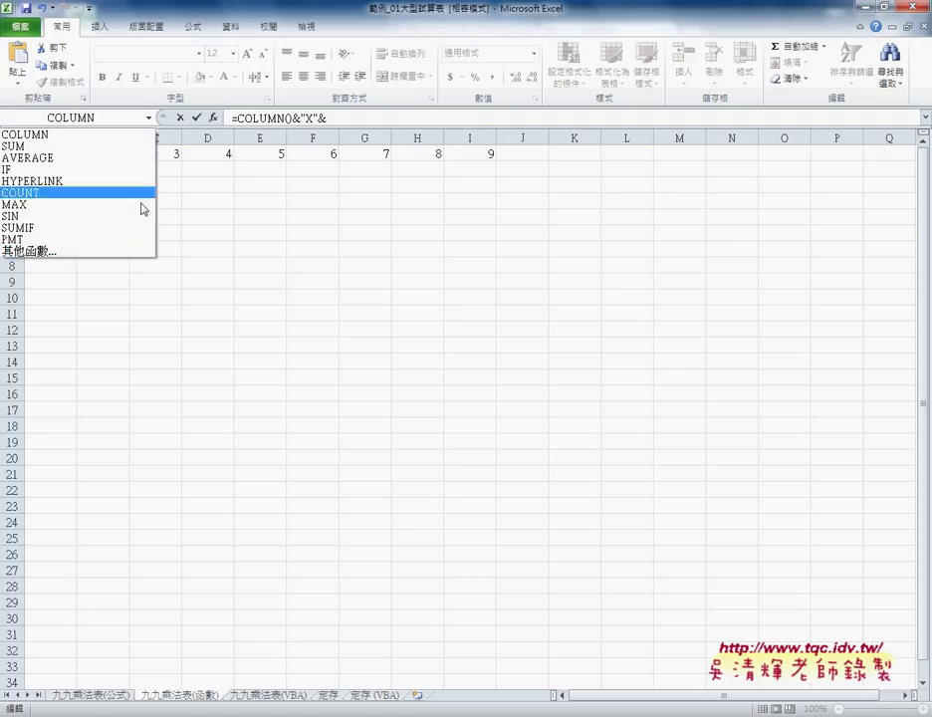
- Insert ROW() with no reference into A1's formula so the cell shows 1X1
left_click(130, 250)
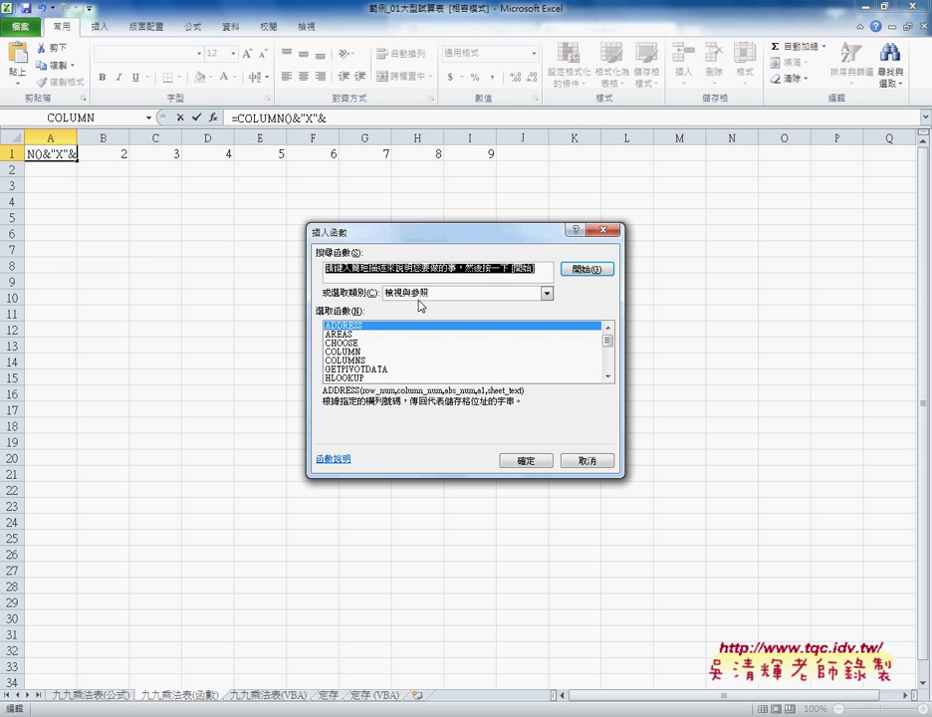
left_click_drag(607, 347, 610, 353)
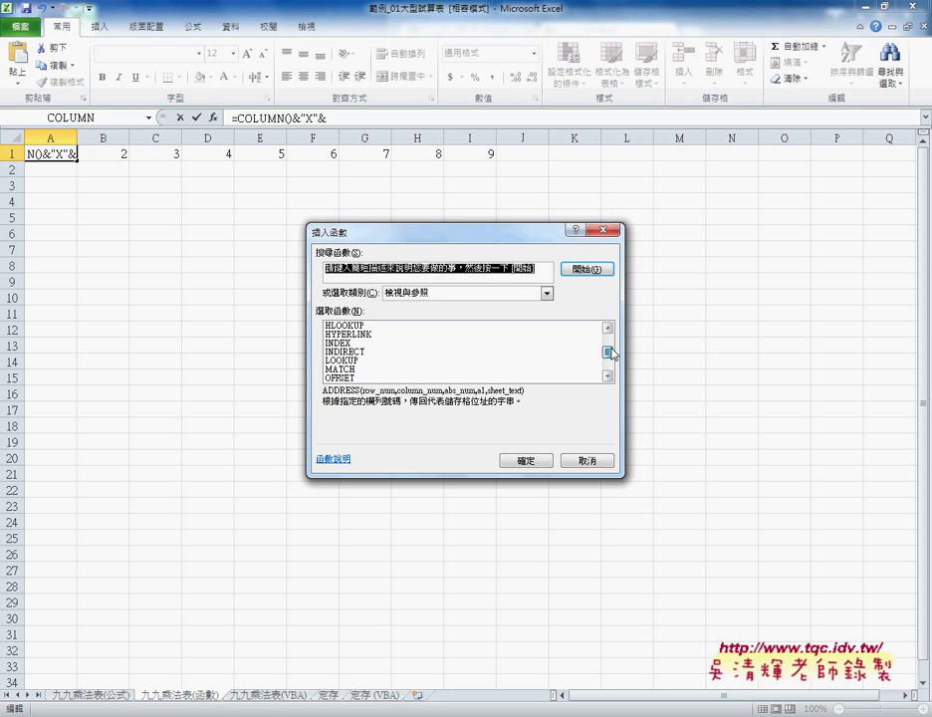
scroll(609, 374, "down", 1)
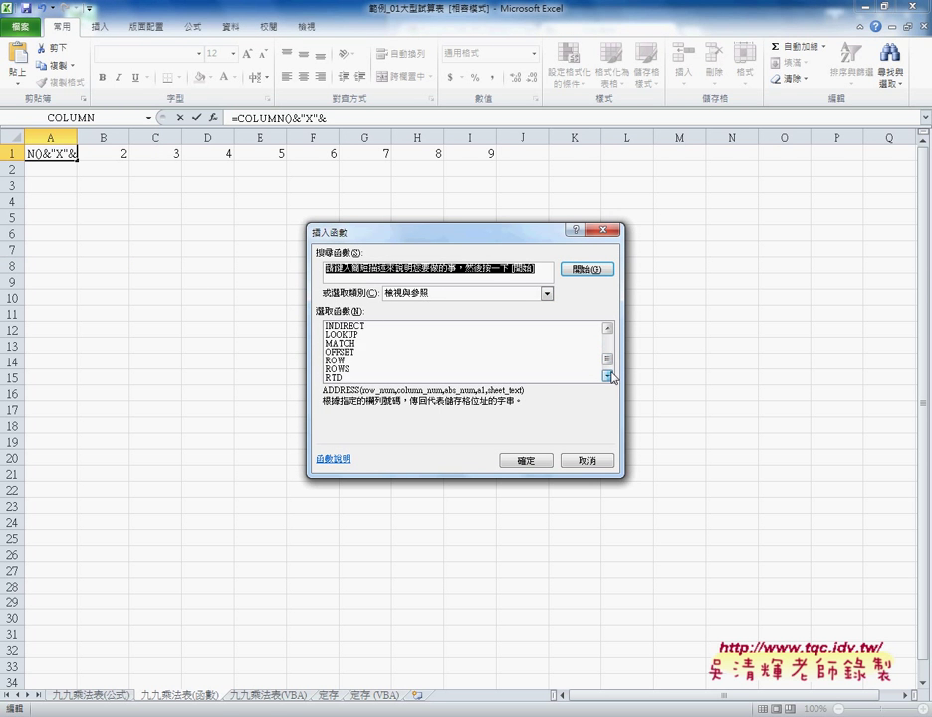
left_click(339, 360)
left_click(524, 460)
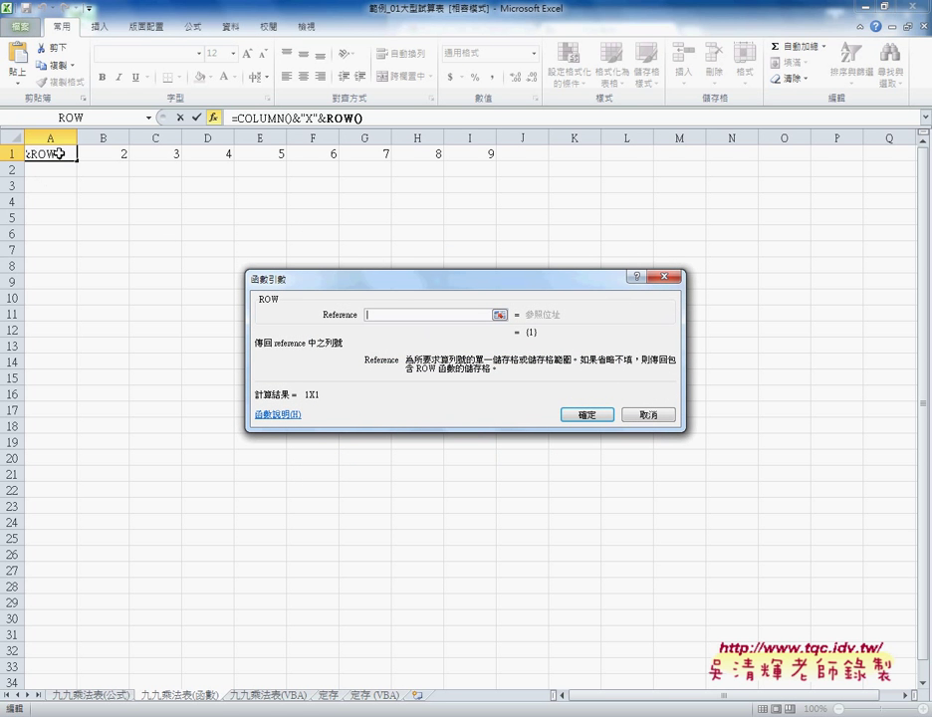
left_click(585, 412)
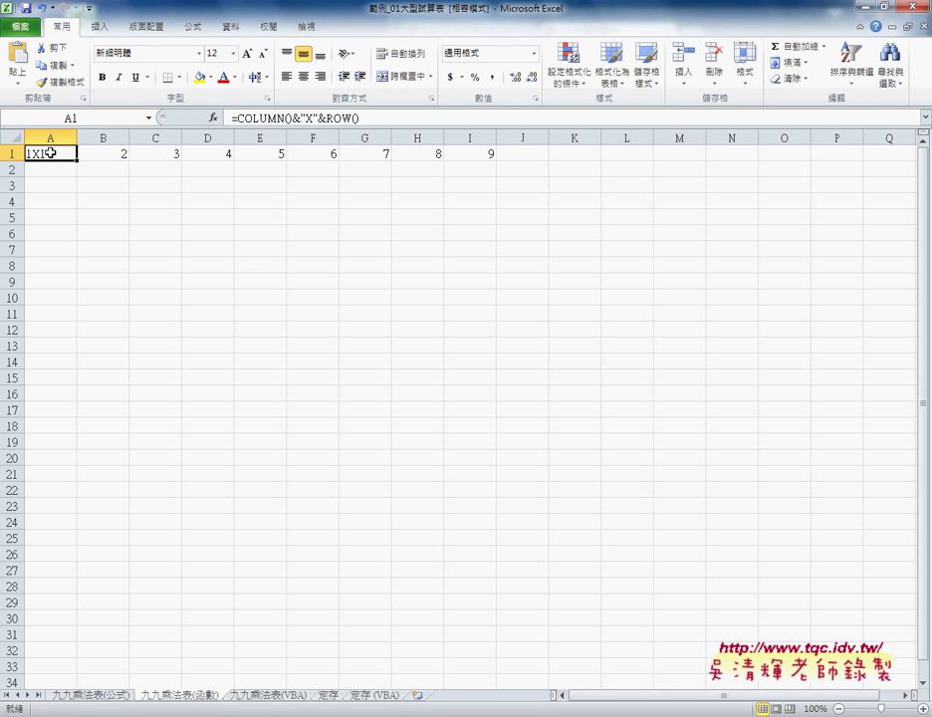
- Append &"="& to the end of A1's formula
left_click(409, 120)
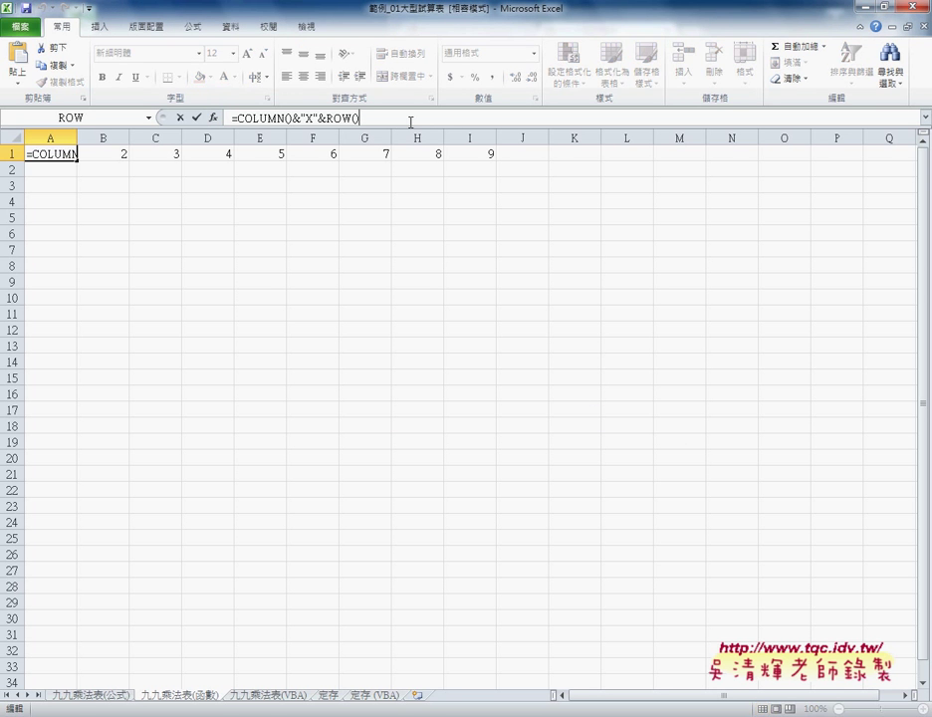
left_click(409, 121)
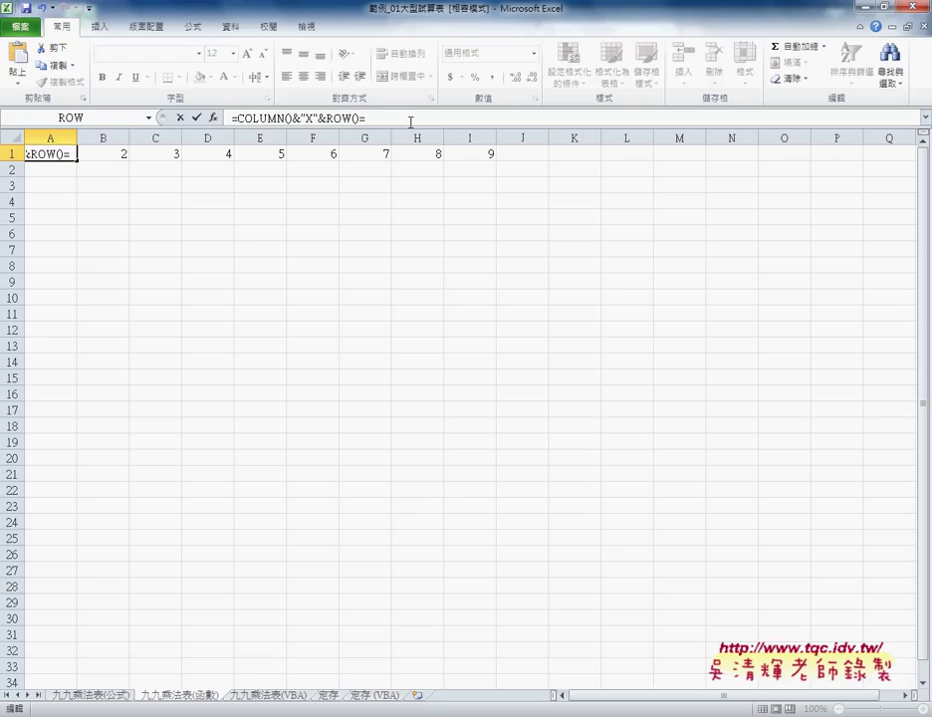
type("&")
type("\"=\"")
type("&")
- Add COLUMN()*ROW() after the equals sign so A1 shows 1X1=1
left_click_drag(235, 117, 359, 118)
key("ctrl+c")
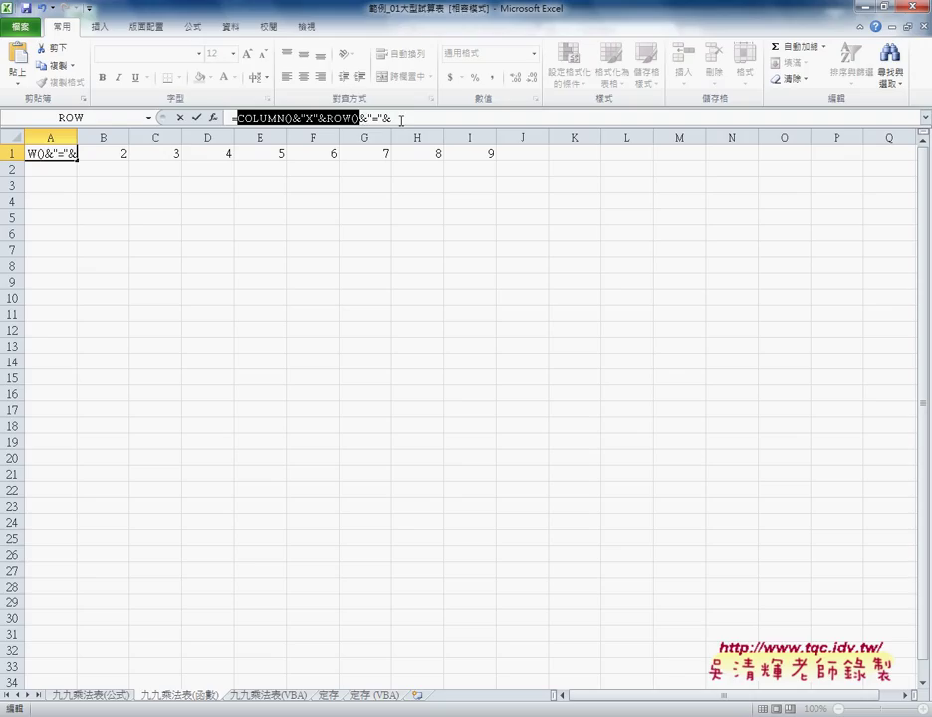
left_click(407, 118)
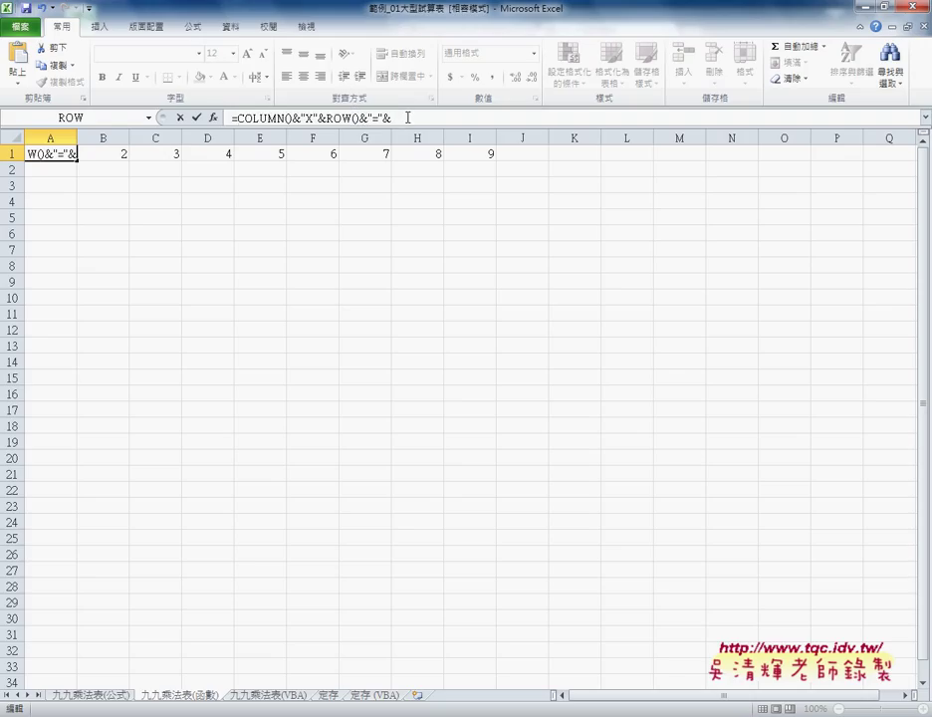
key("ctrl+v")
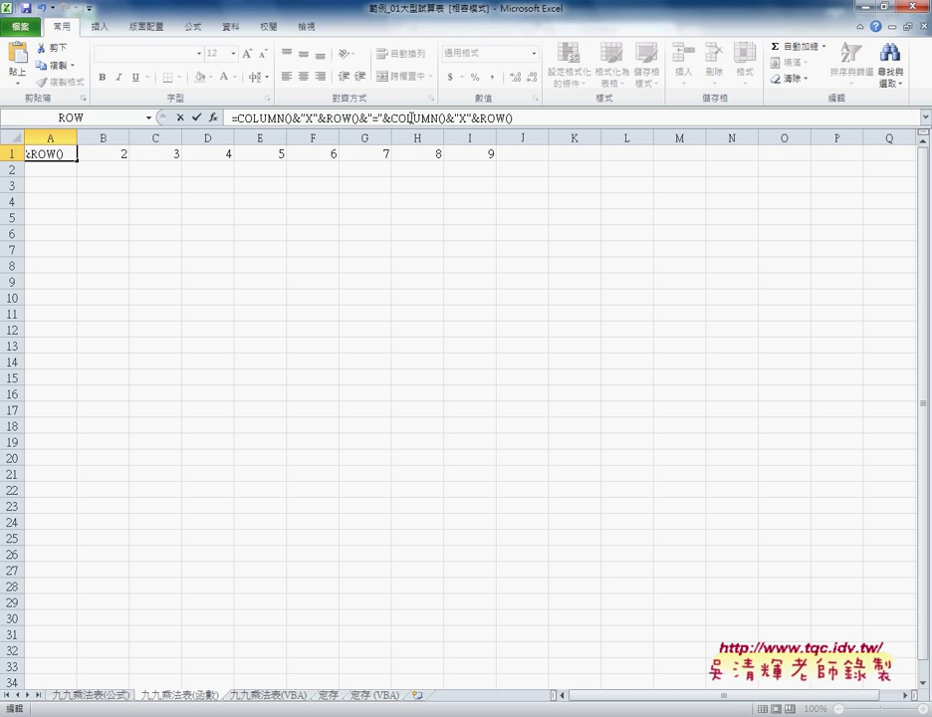
left_click_drag(445, 117, 482, 118)
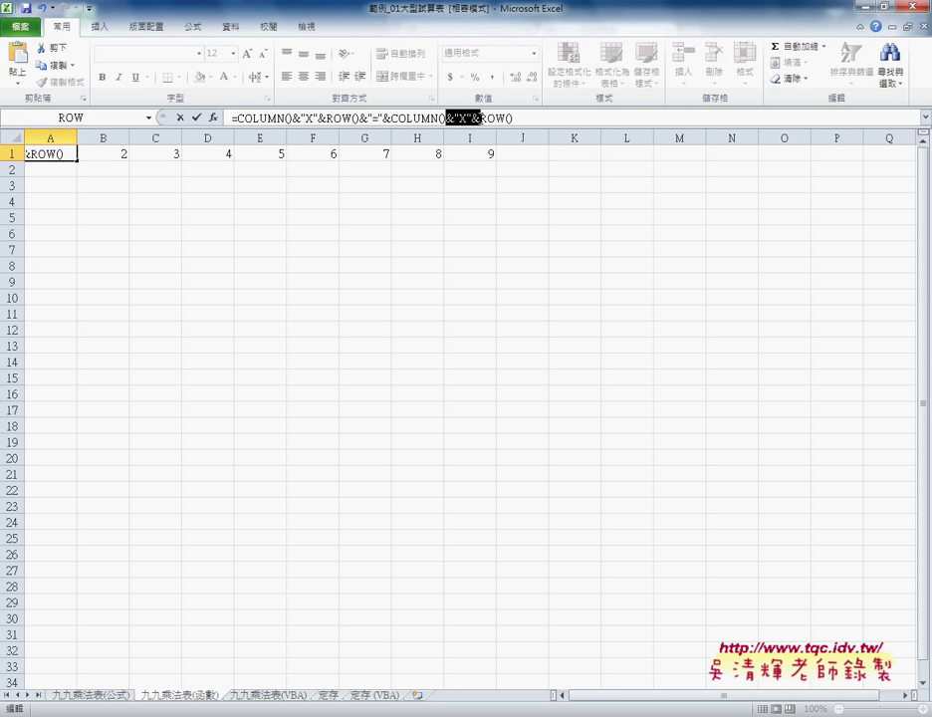
type("*")
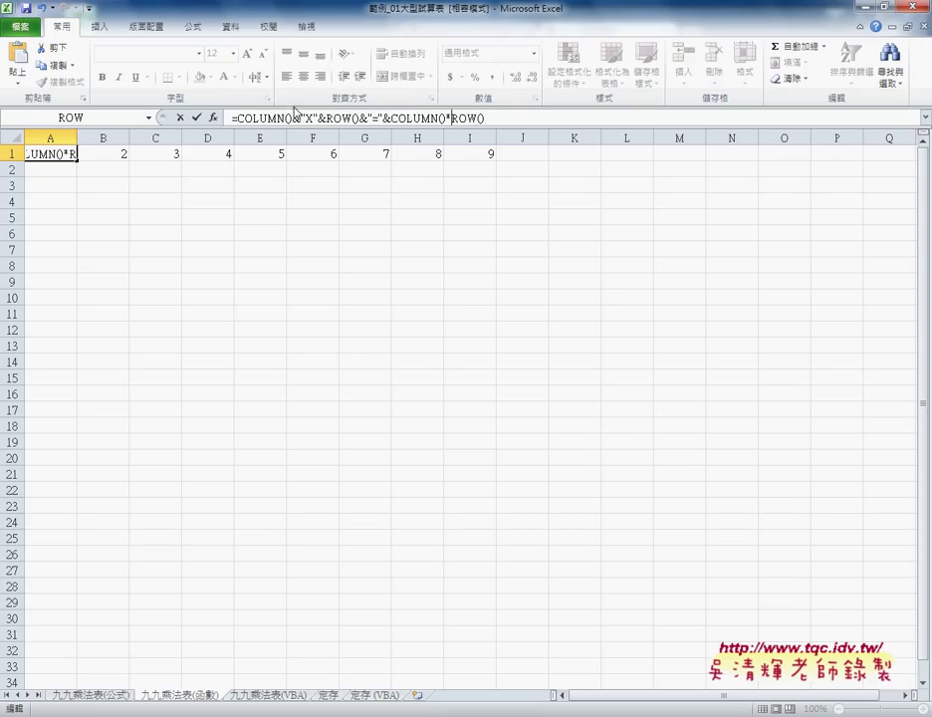
left_click(196, 117)
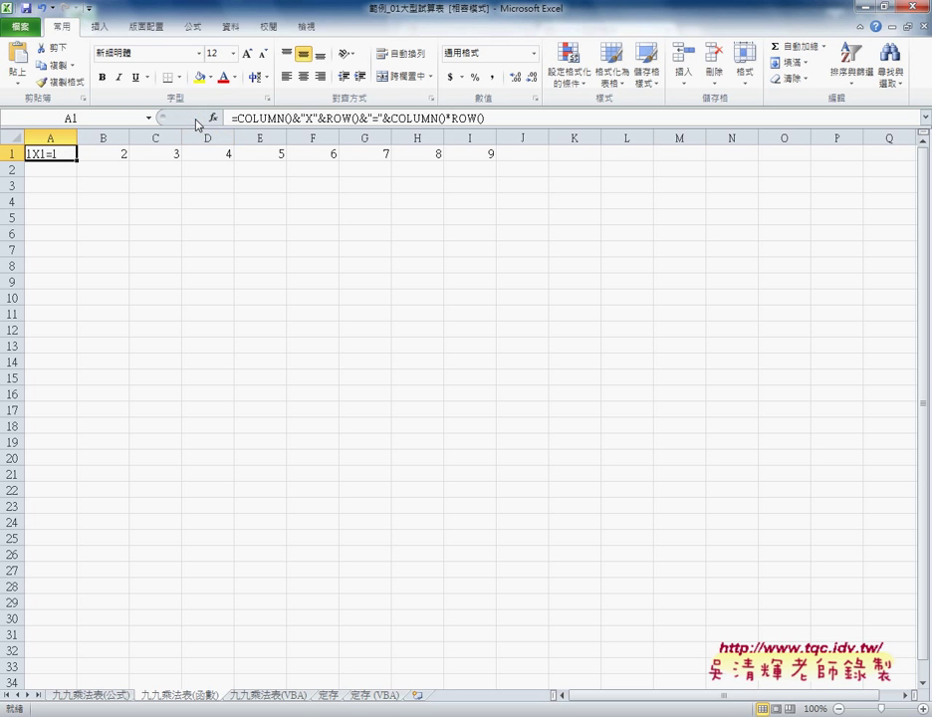
- Center A1, then fill its formula across to column I and down to row 9
left_click(304, 76)
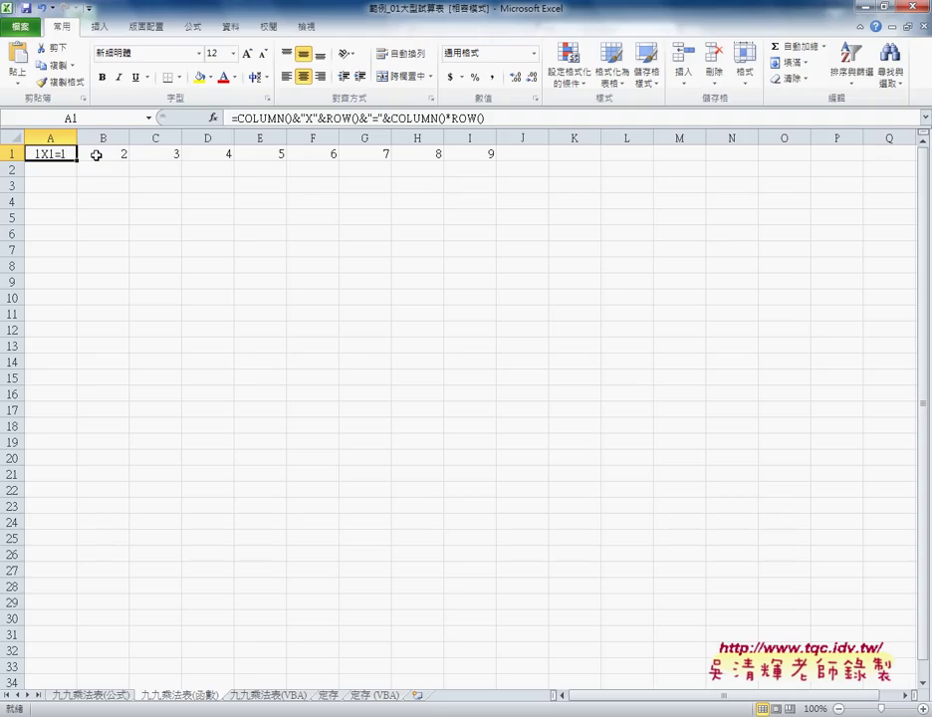
left_click_drag(77, 160, 491, 166)
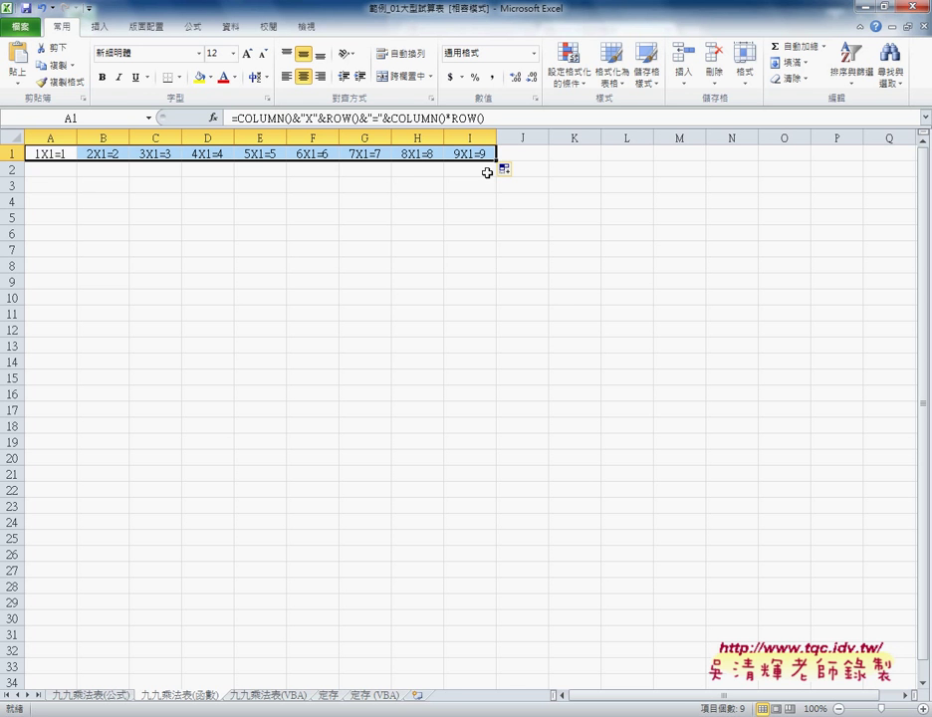
left_click_drag(495, 160, 489, 292)
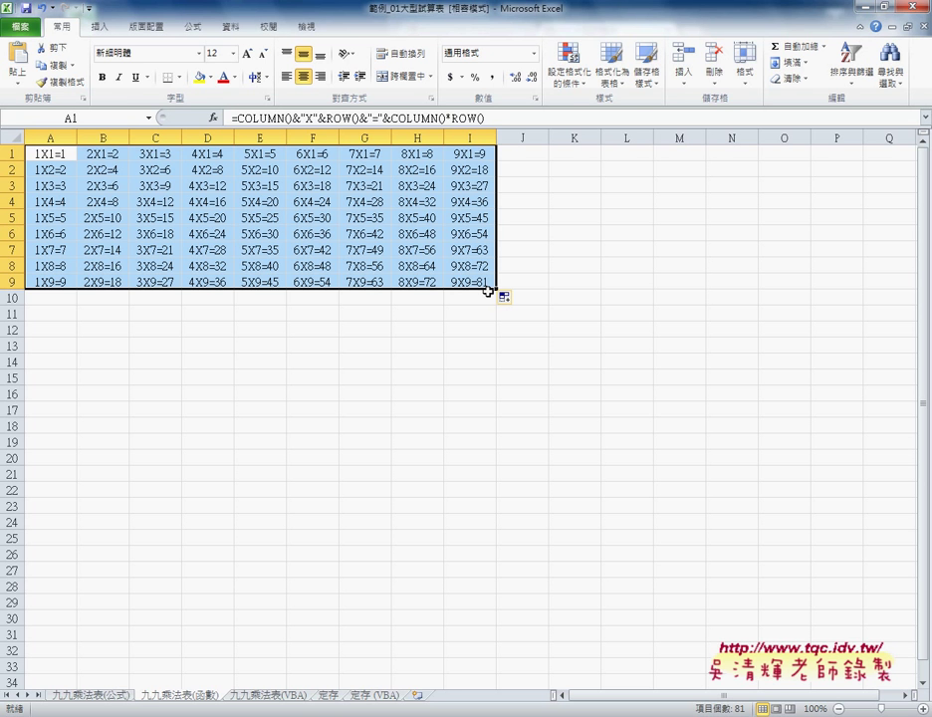
left_click(44, 153)
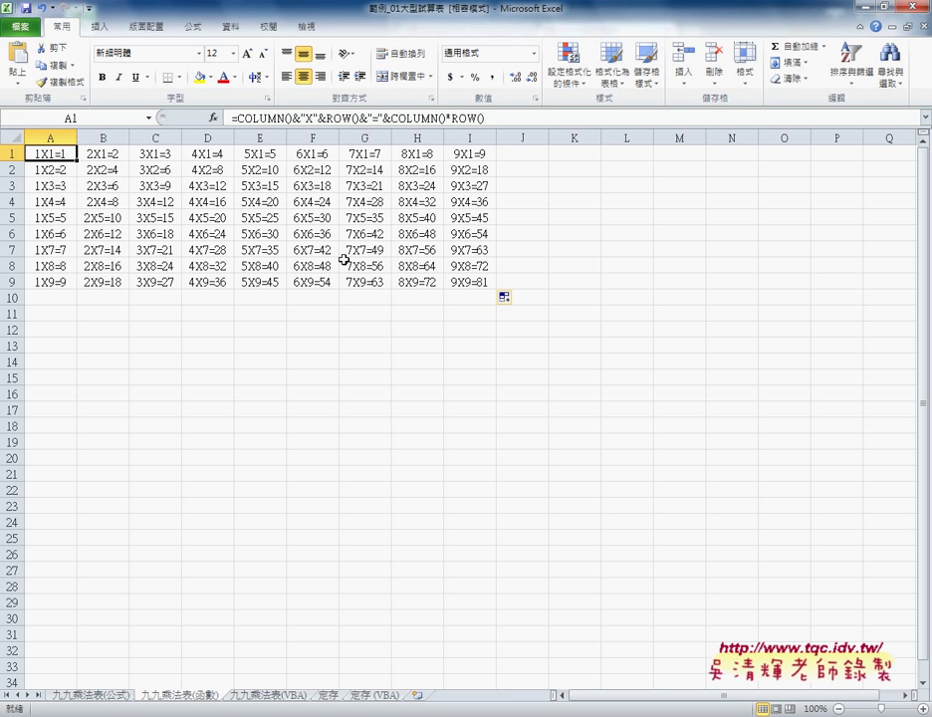
- Inspect B2's formula on the 九九乘法表(公式) sheet, then glance at 九九乘法表(函數)
left_click(109, 689)
left_click(189, 569)
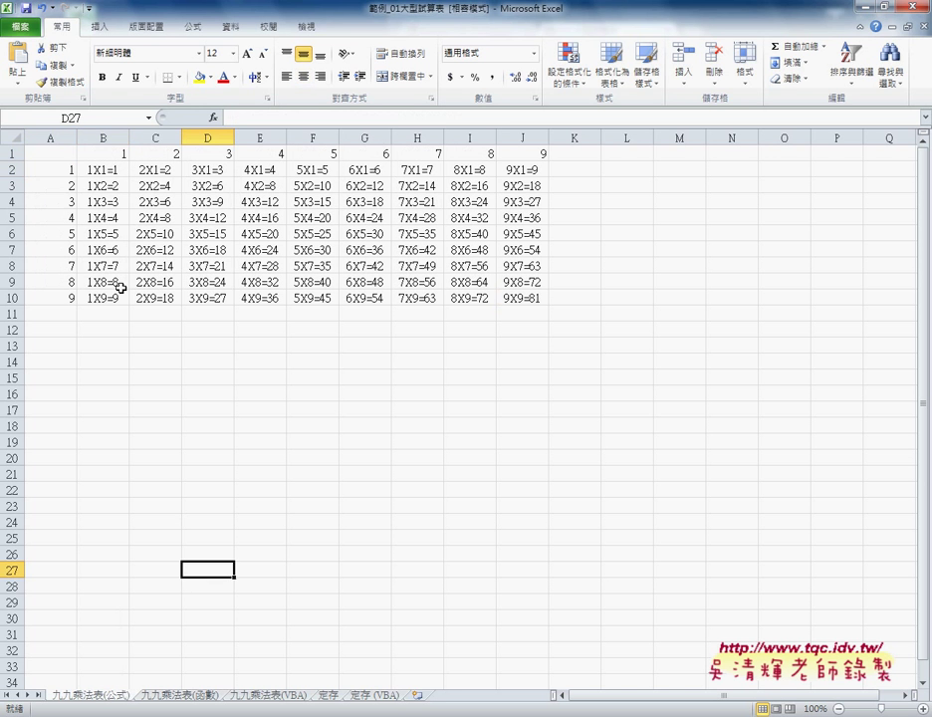
left_click(110, 170)
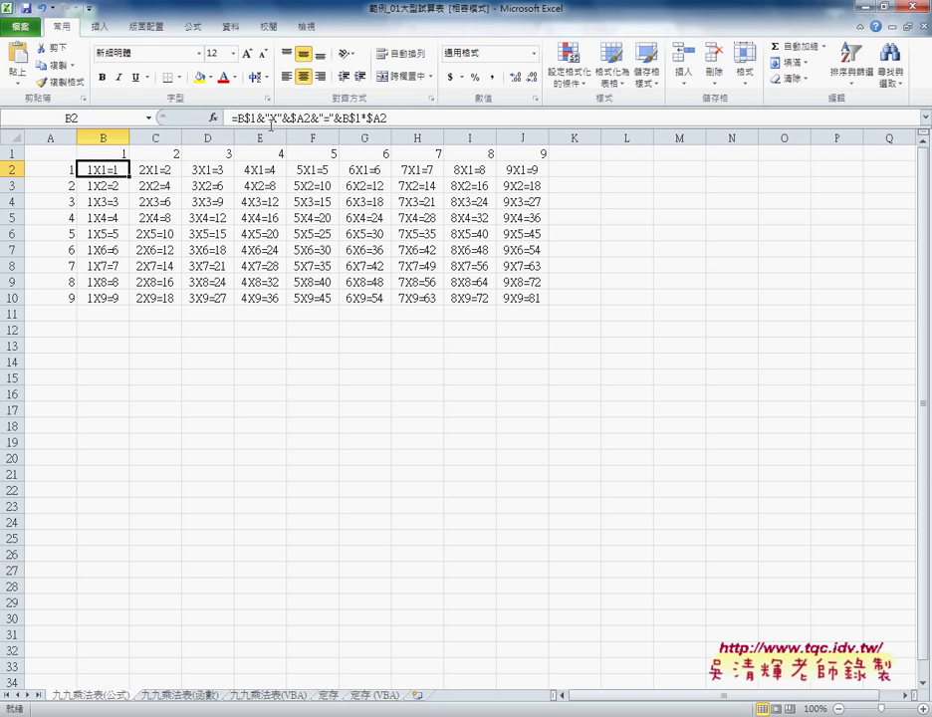
left_click(181, 696)
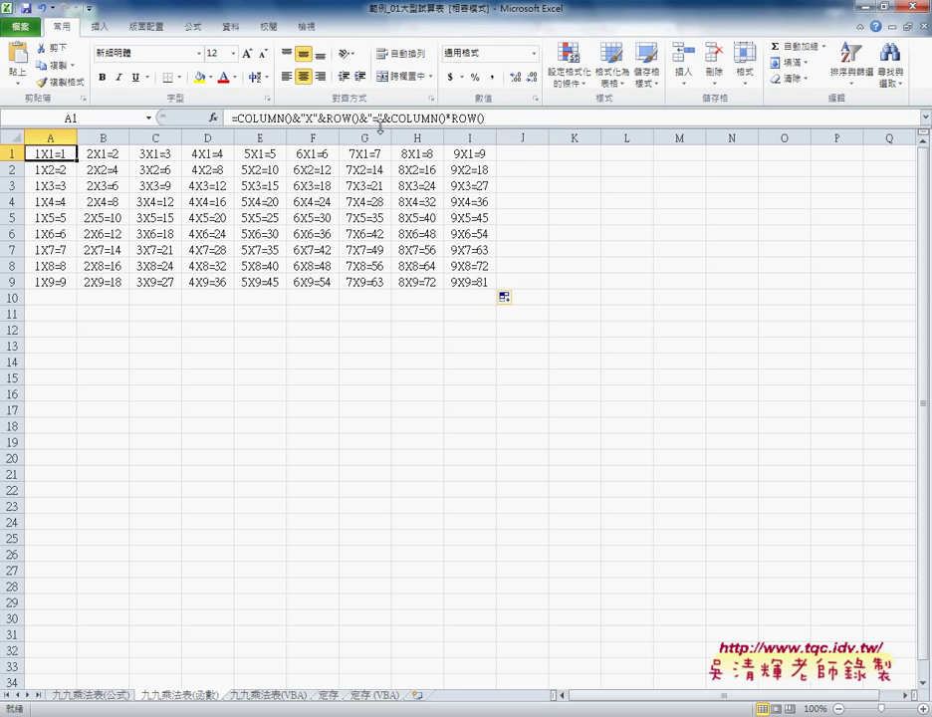
- Clear B2:J10 on the 九九乘法表(公式) sheet and return to 九九乘法表(函數)
left_click(100, 703)
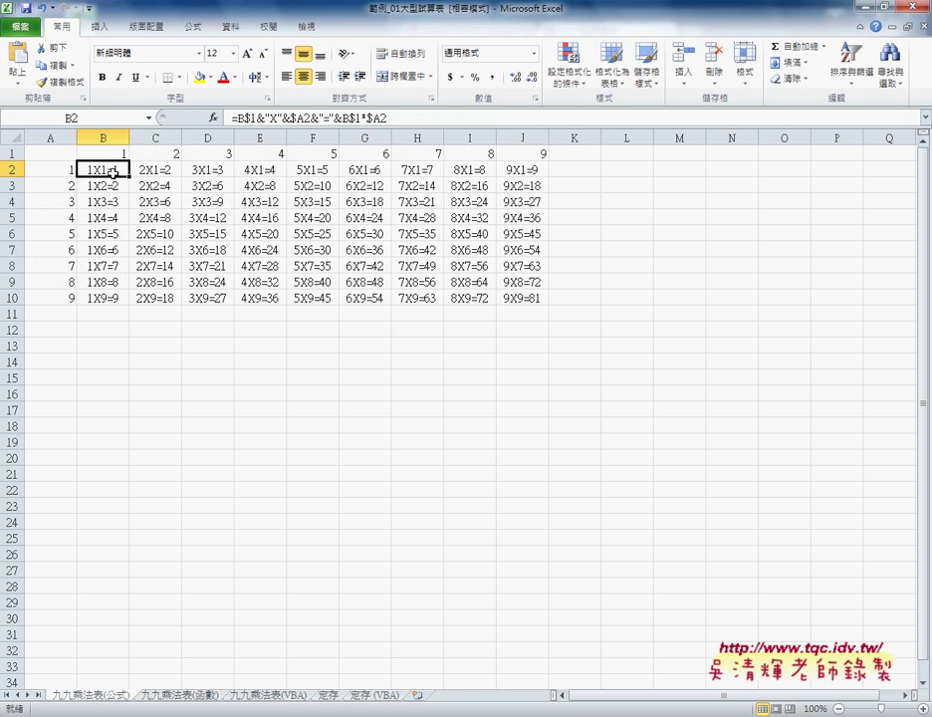
left_click_drag(113, 170, 551, 301)
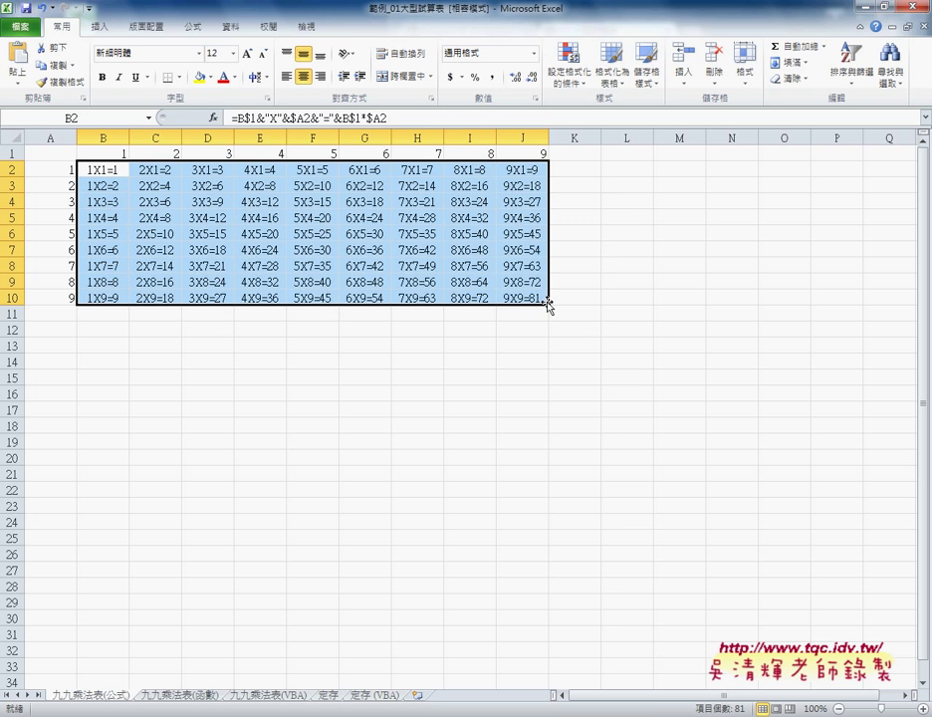
key("Delete")
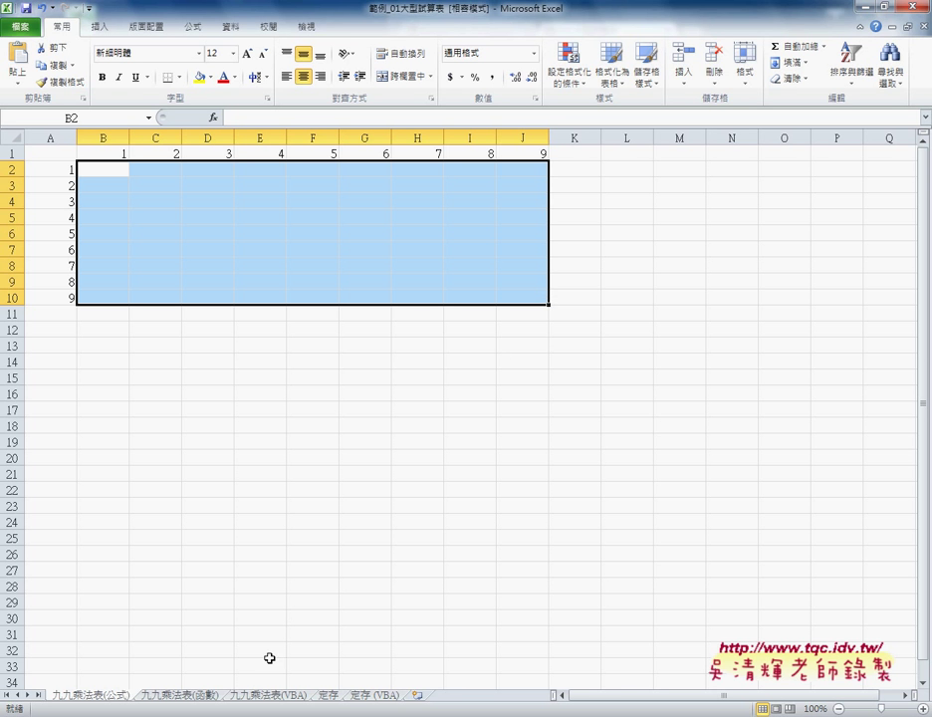
left_click(191, 697)
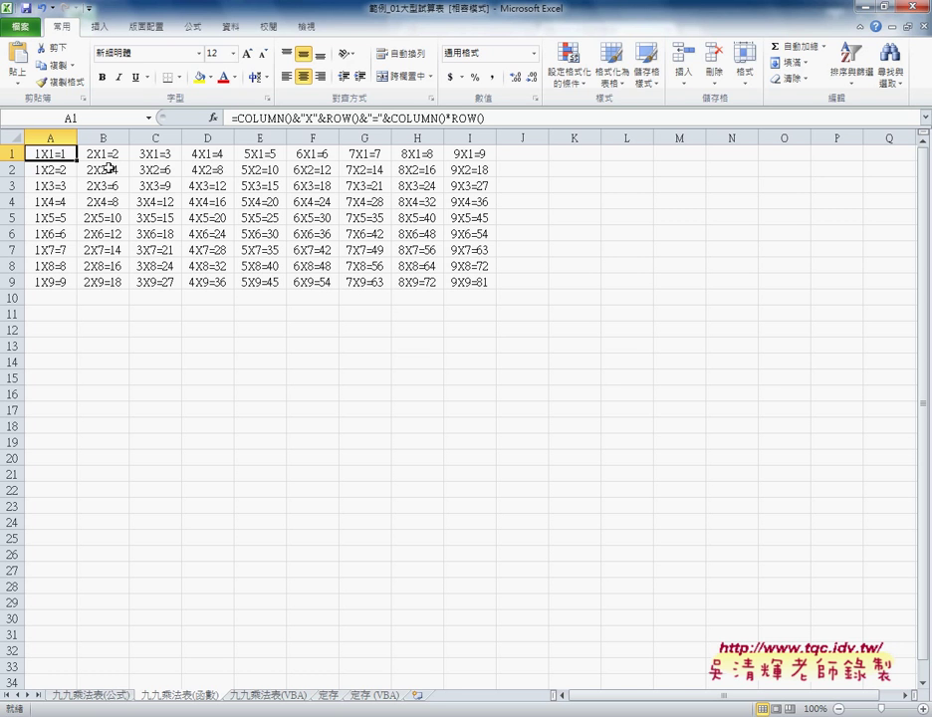
left_click(288, 117)
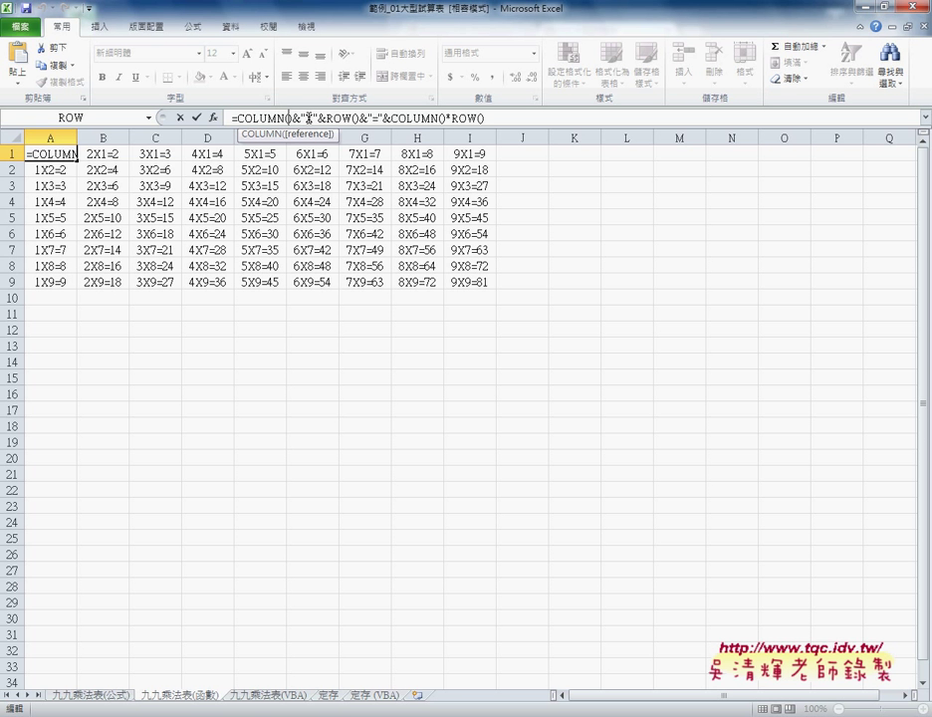
type("X")
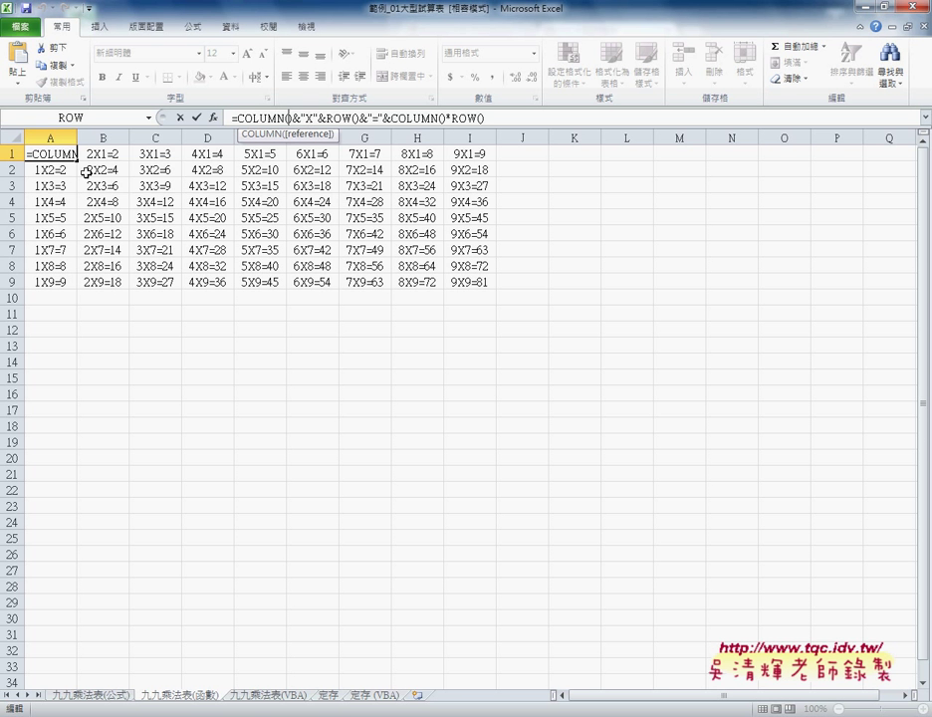